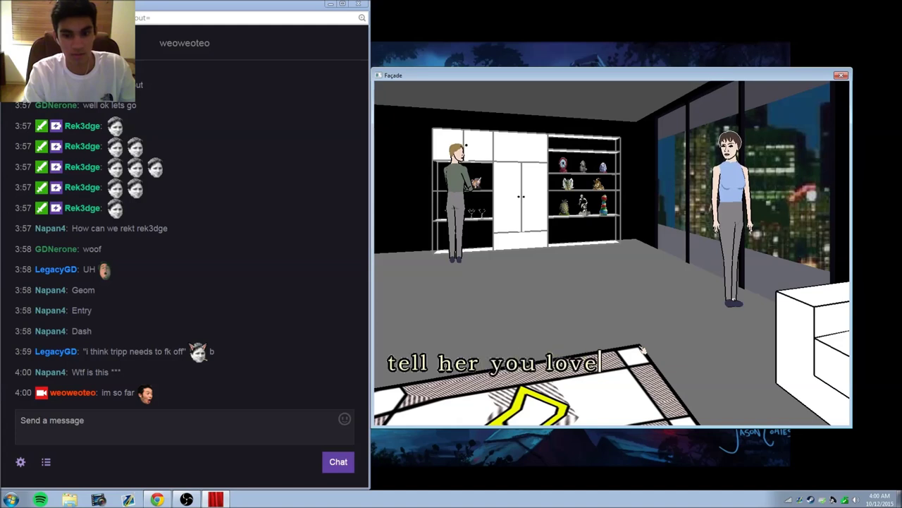
text(her)
Step: Say 'tell her you love her' and 'just relax', then walk toward the shelves
key(BackSpace)
key(BackSpace)
key(BackSpace)
text(her)
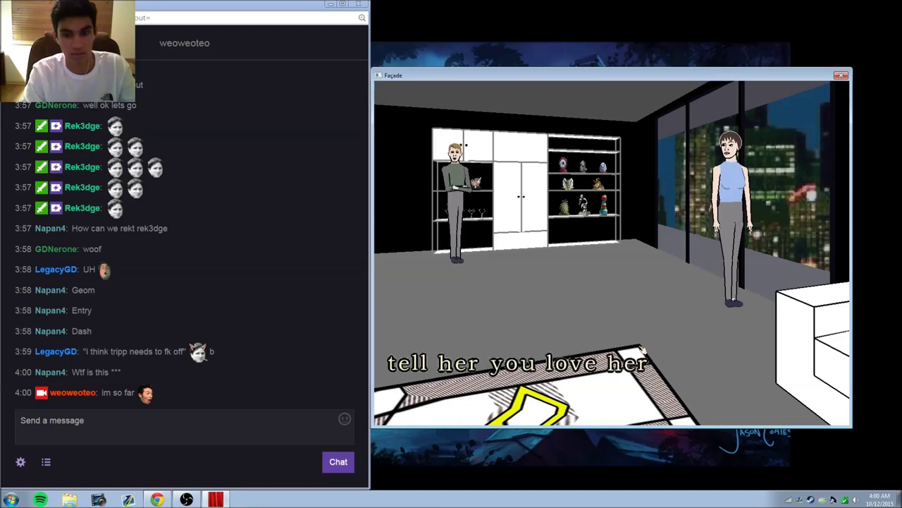
key(Return)
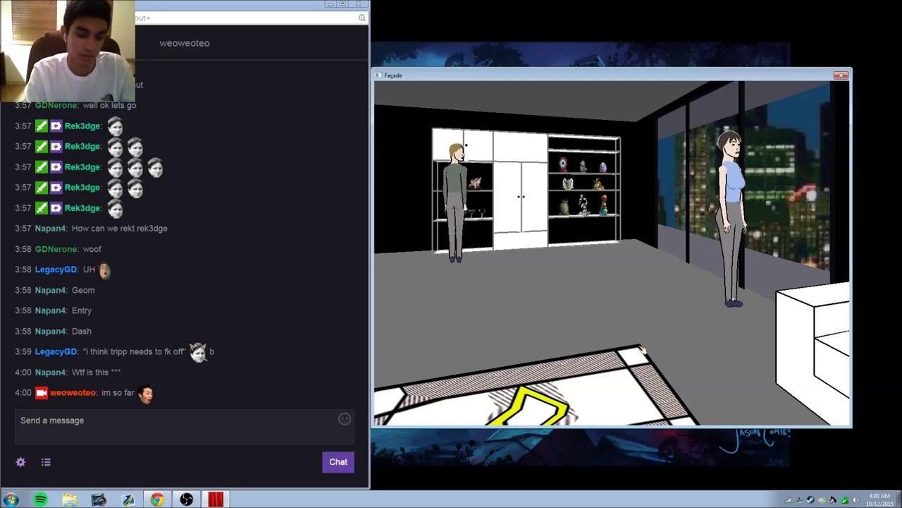
text(just relax)
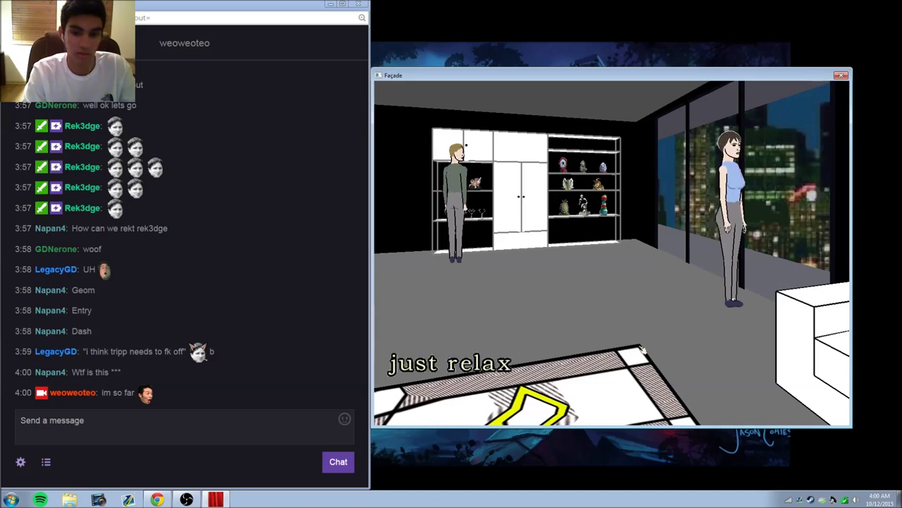
key(Return)
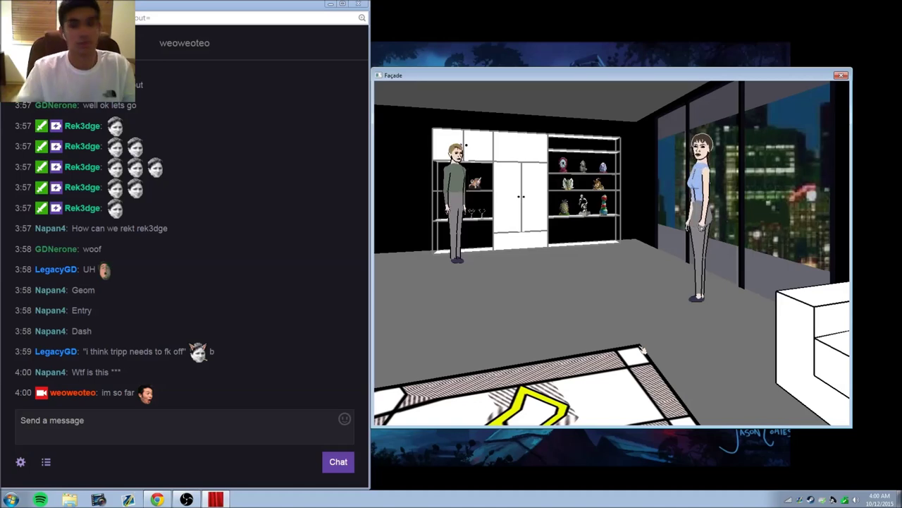
key(Up)
key(Left)
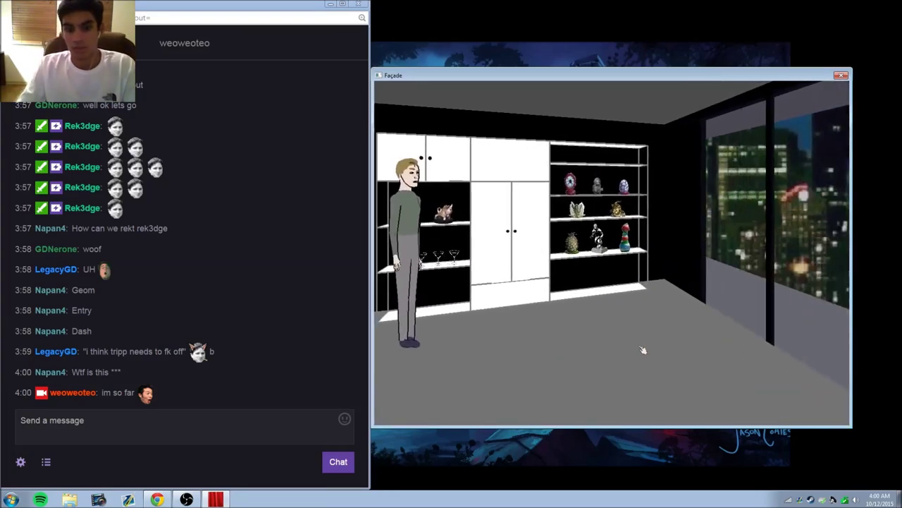
Step: Walk up to the man by the shelves, look around the room, and reply 'okay'
key(Left)
key(Up)
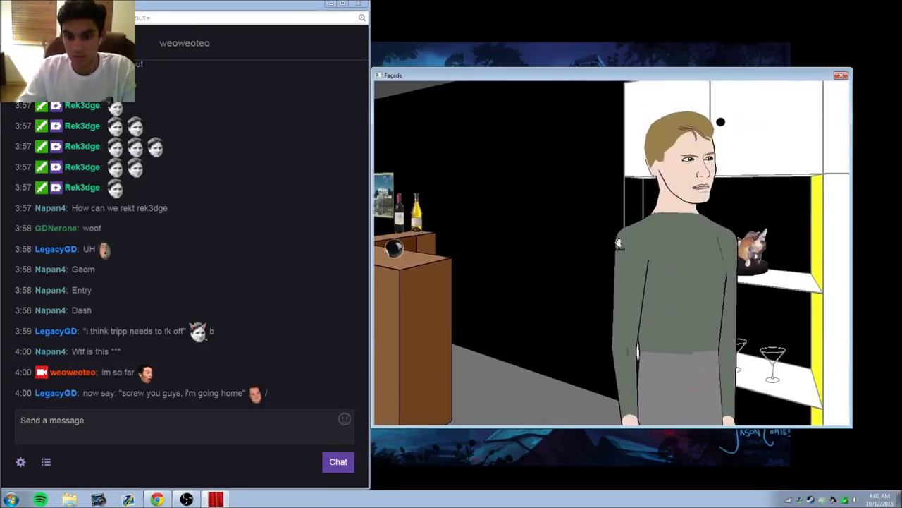
key(Up)
key(Right)
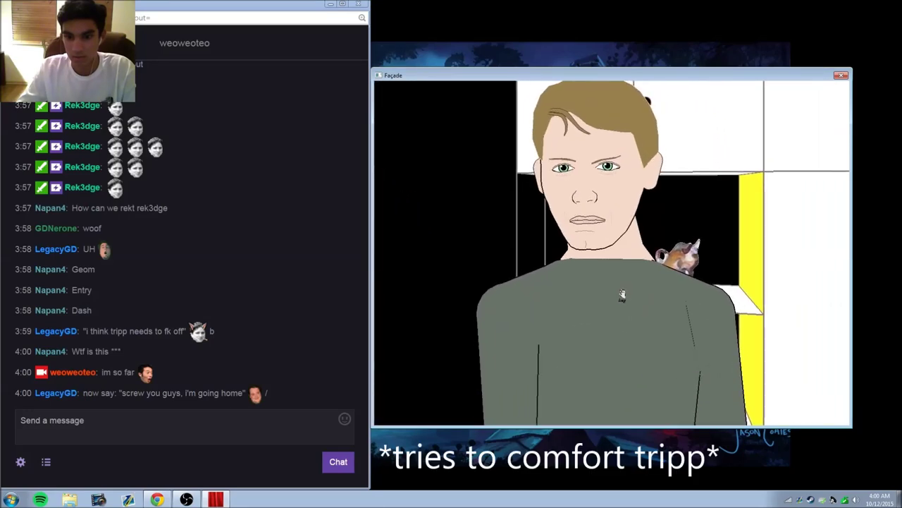
key(Right)
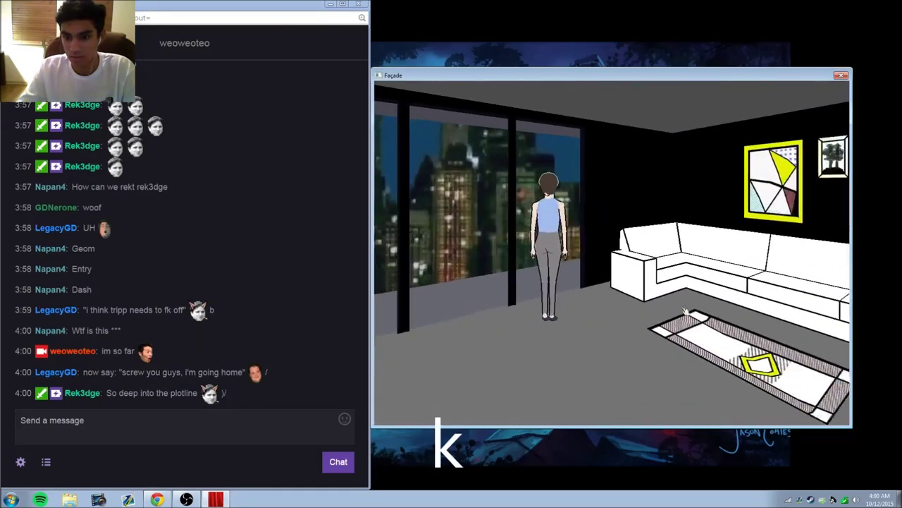
key(Left)
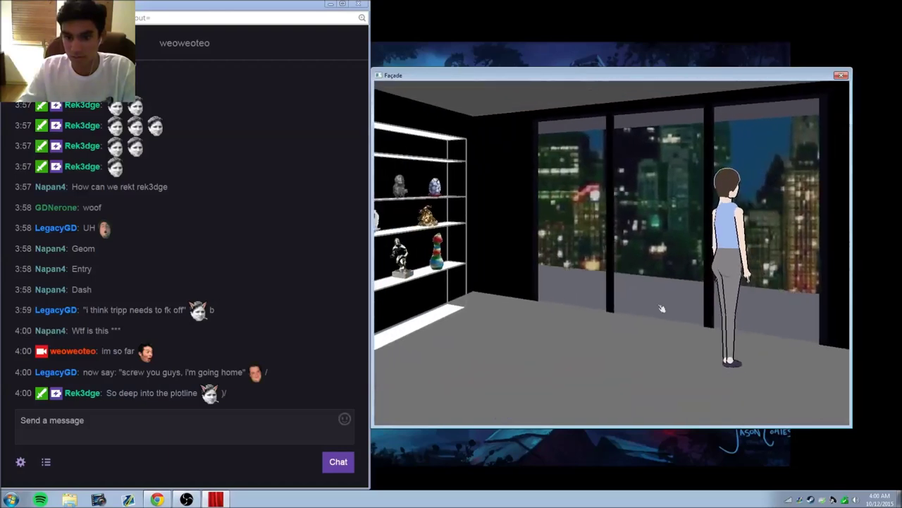
key(Left)
text(okay)
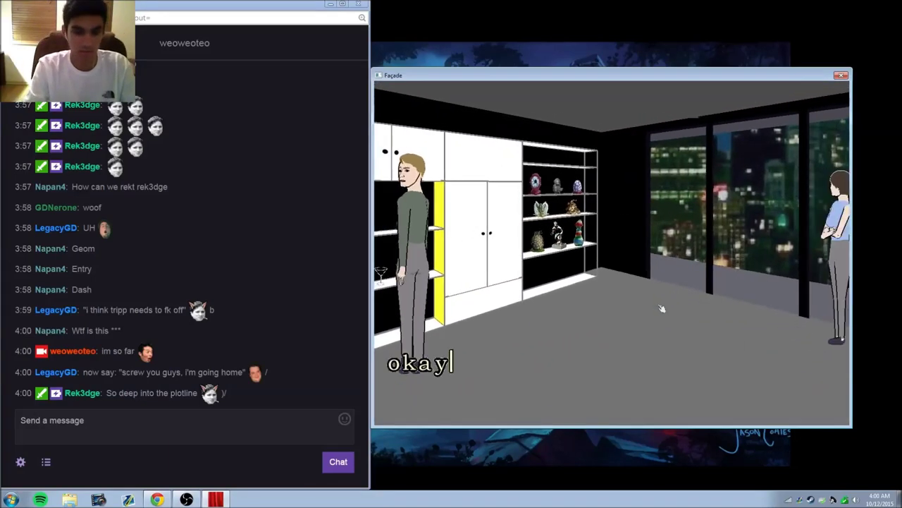
key(Right)
key(Left)
key(Return)
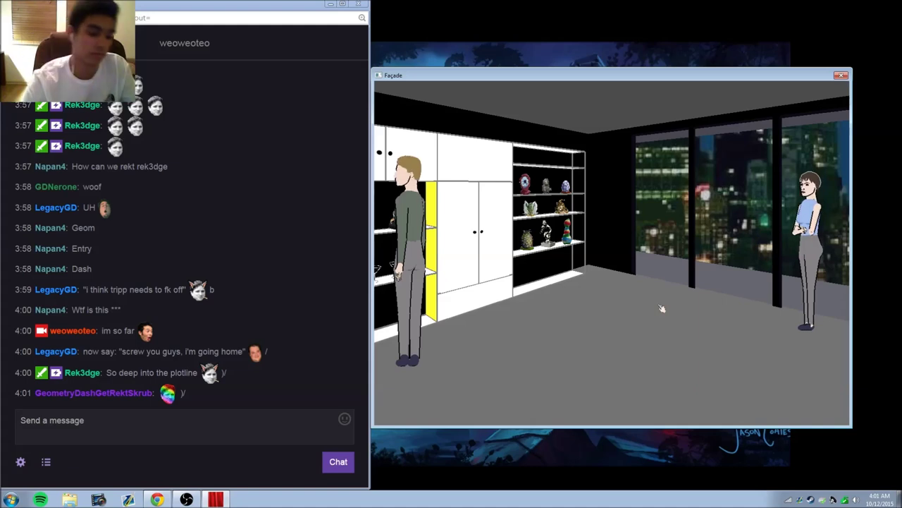
text(you guys lac)
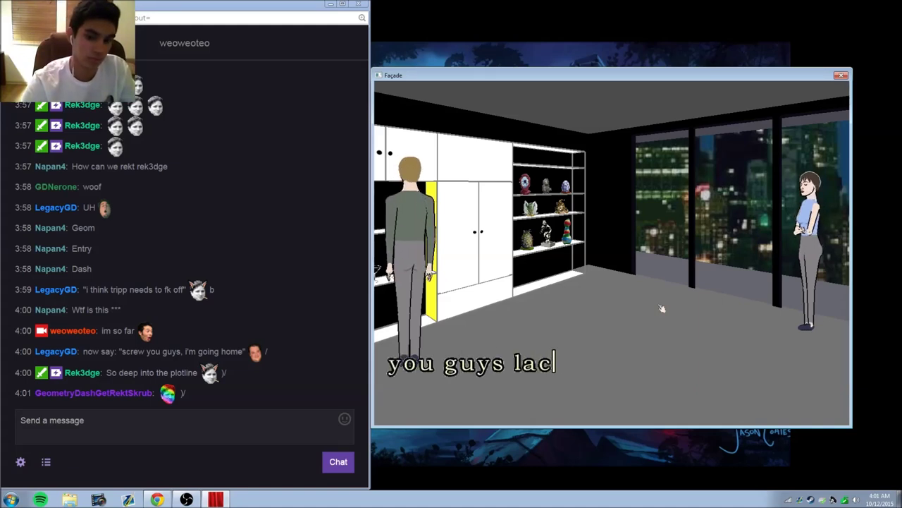
text(k coo)
Step: Say 'you guys lack communication', then briefly view the imgur corgi link from chat
key(BackSpace)
text(mmuni)
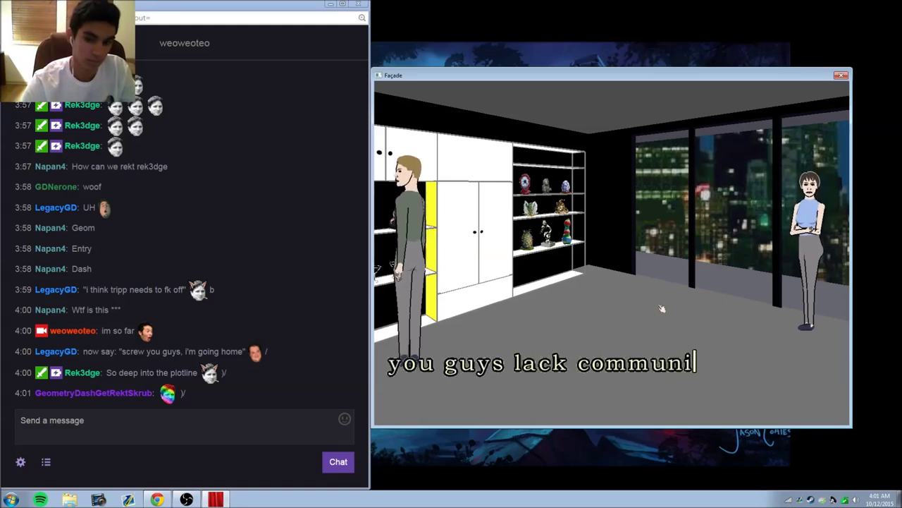
text(cation)
key(Return)
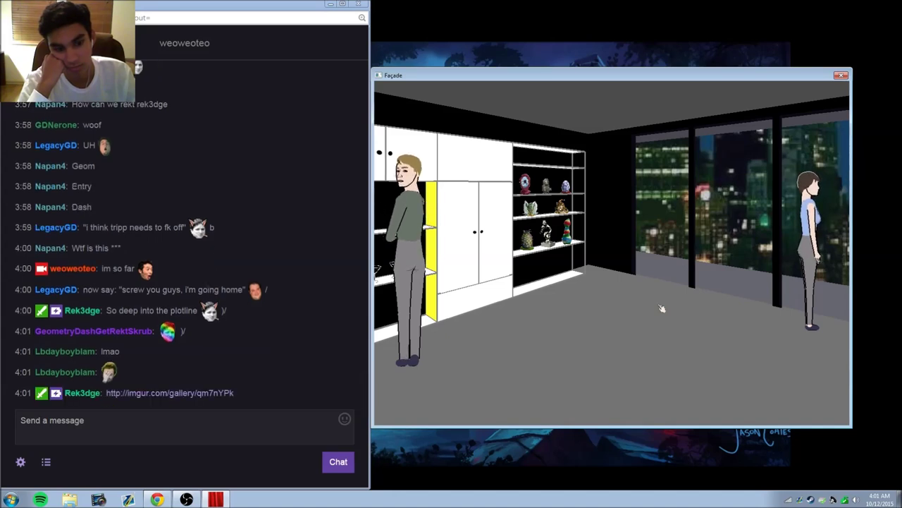
click(205, 392)
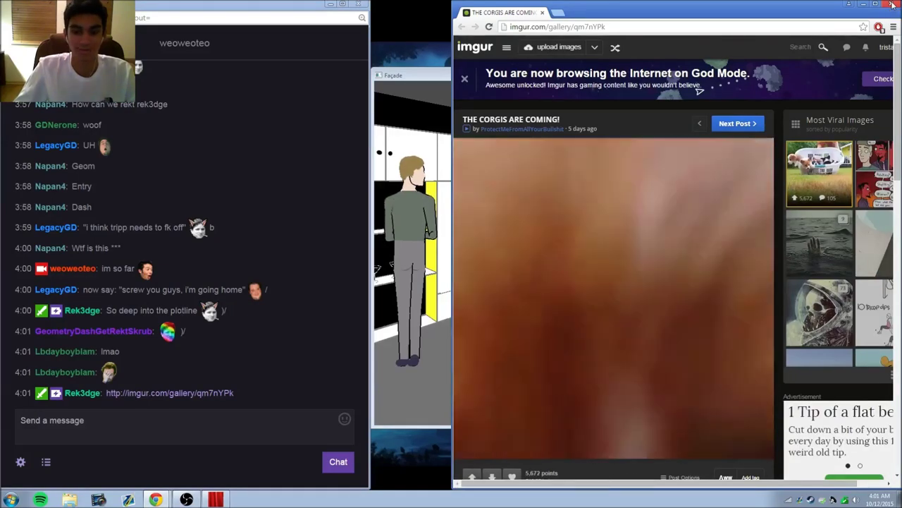
click(892, 5)
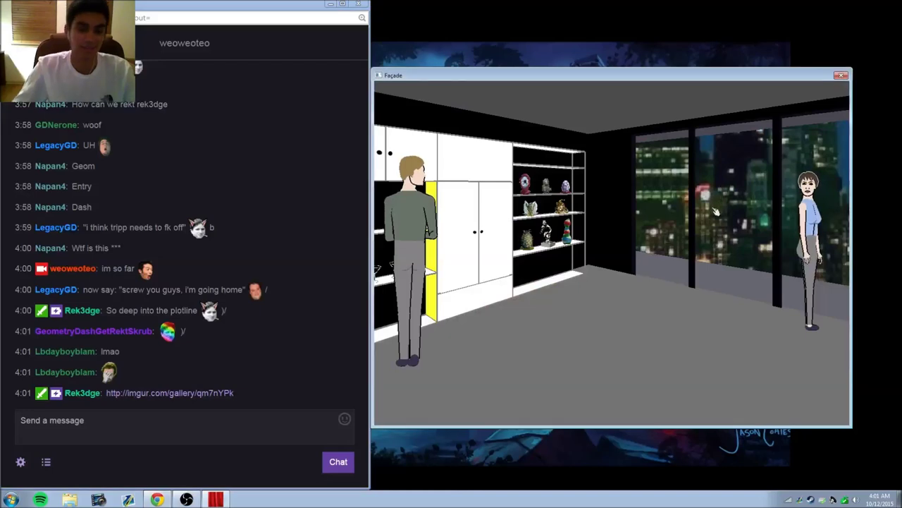
text(i)
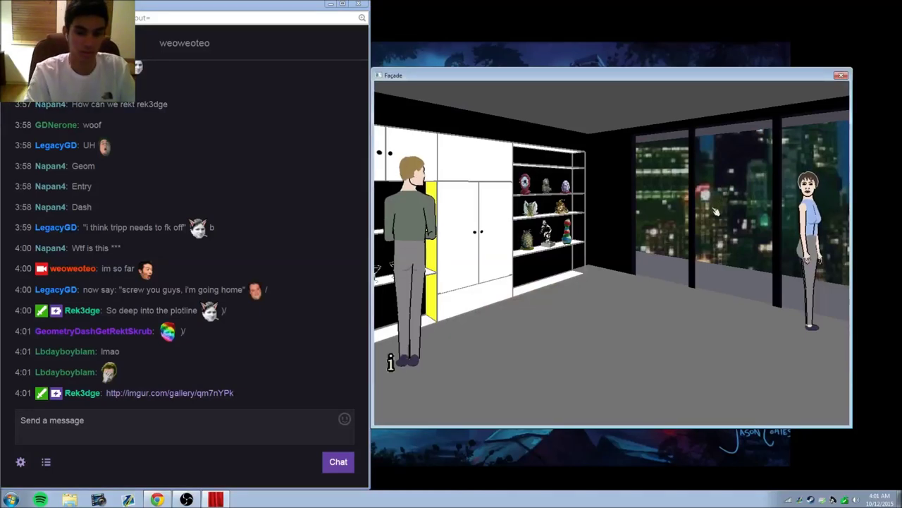
text( hav)
Step: Erase 'i hav', answer 'no', then say 'im sorry' to the couple
key(BackSpace)
key(BackSpace)
key(BackSpace)
key(BackSpace)
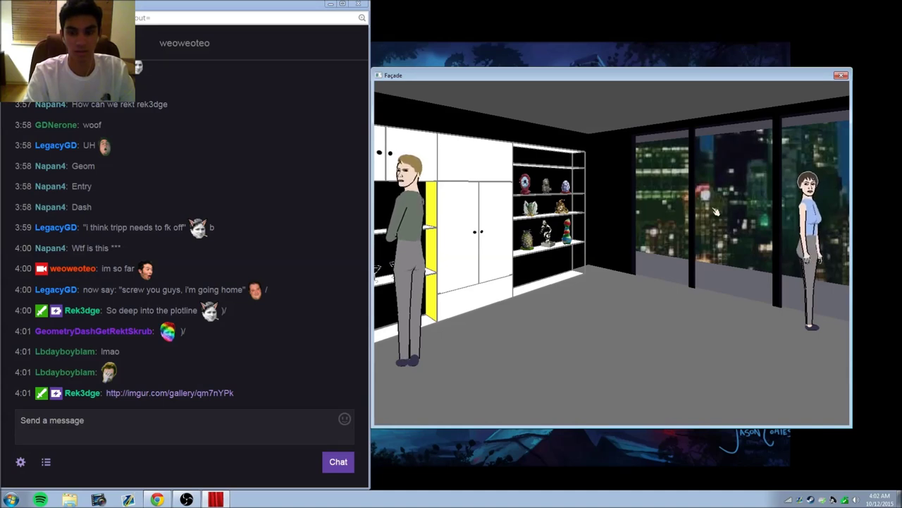
text(no)
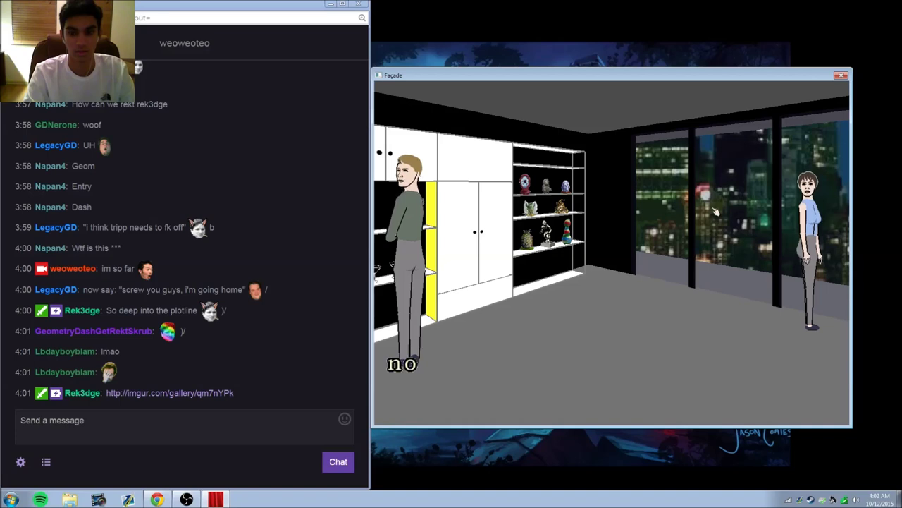
key(Return)
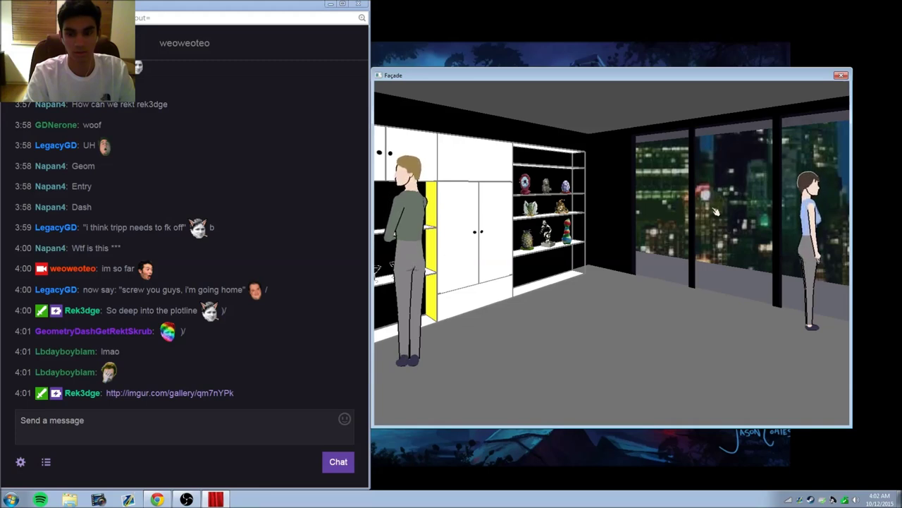
text(im s)
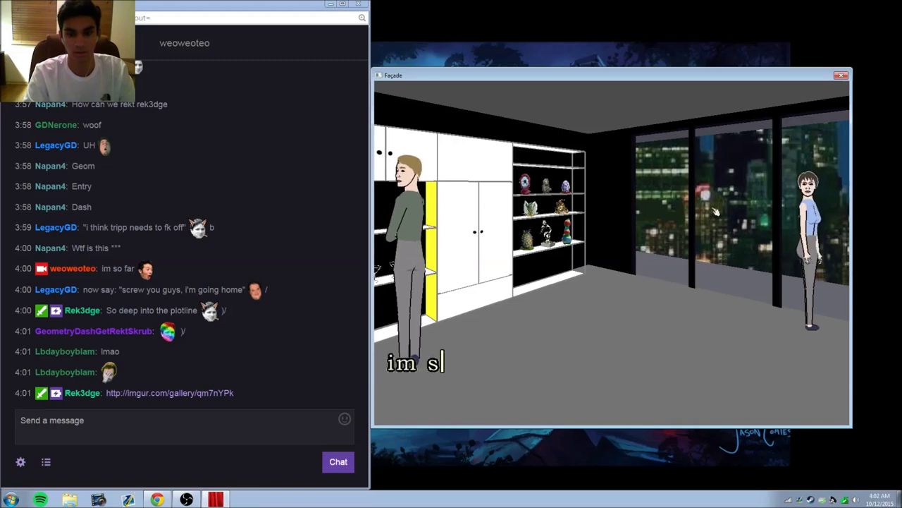
text(orry)
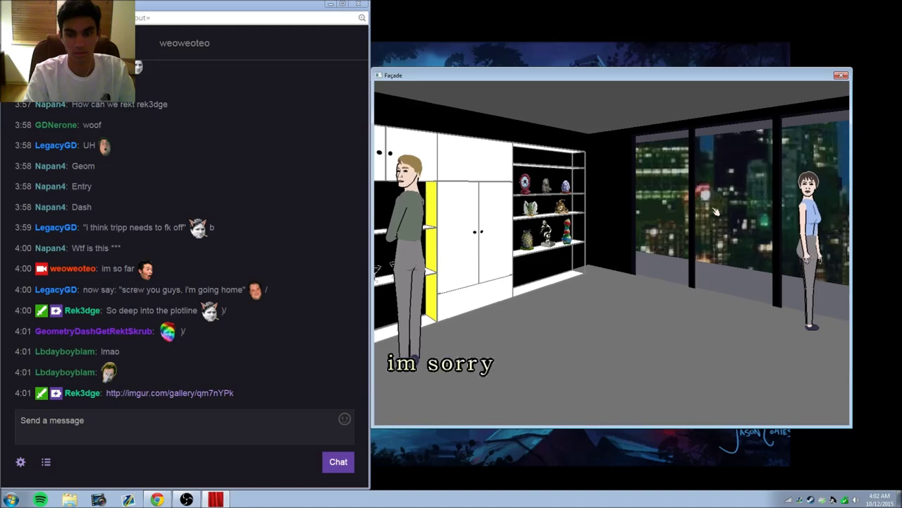
key(Return)
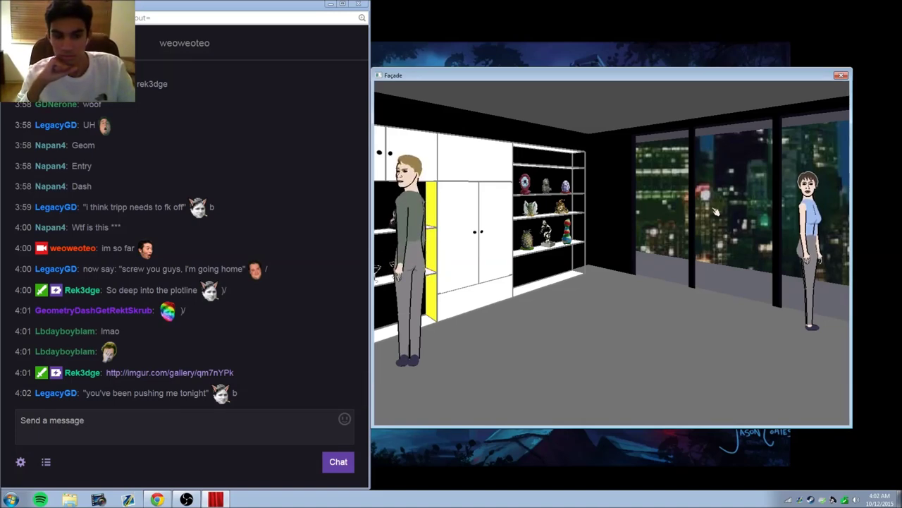
text(yes)
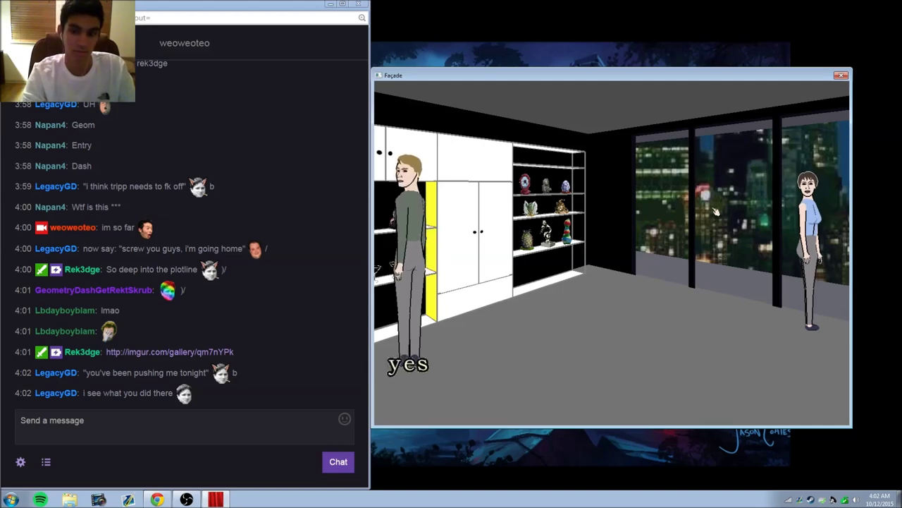
Step: Reply 'yes' to Grace and Trip
key(Return)
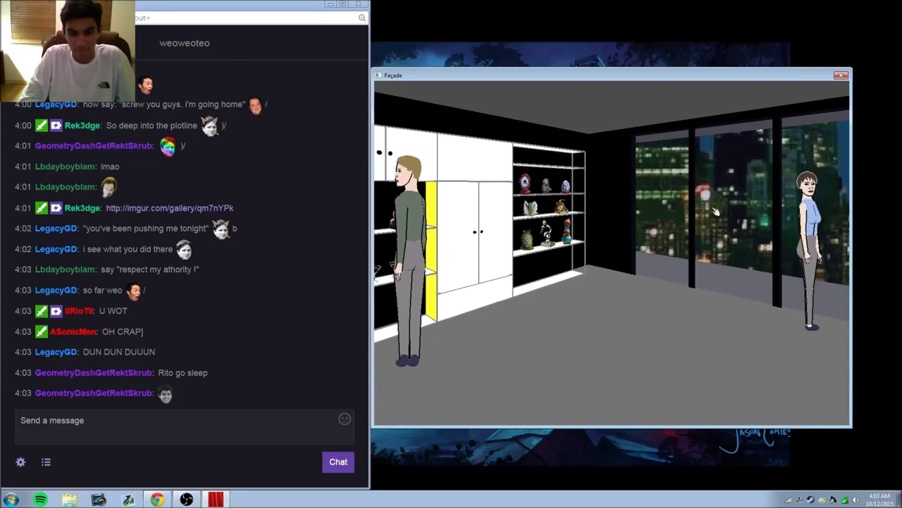
text(more?)
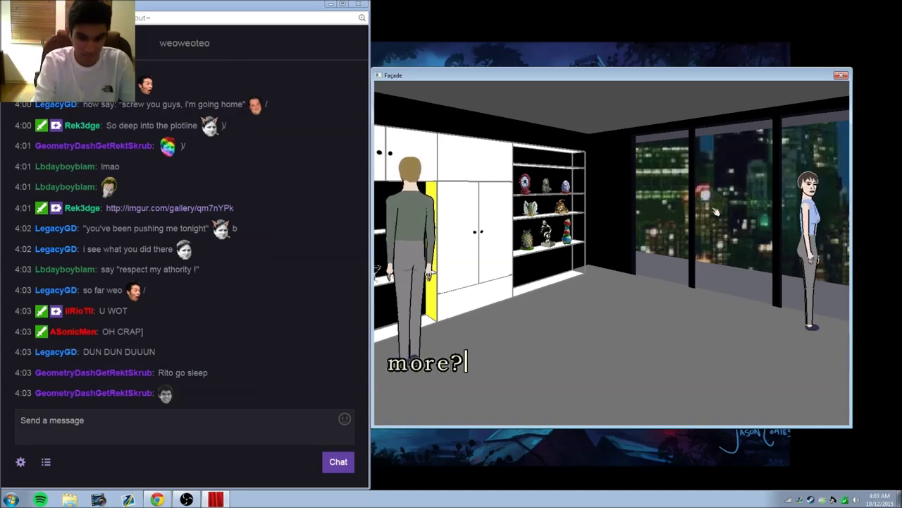
Step: Ask Grace and Trip 'more?'
key(Return)
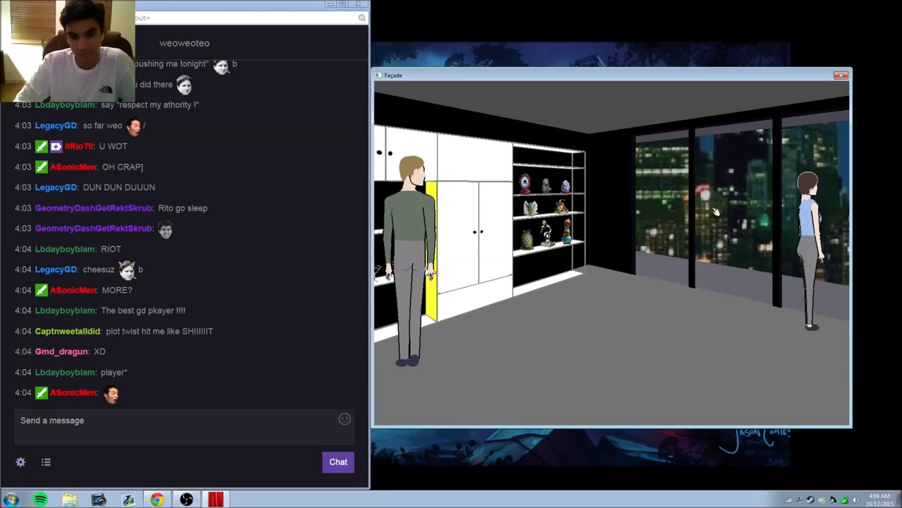
click(237, 428)
text(i think th)
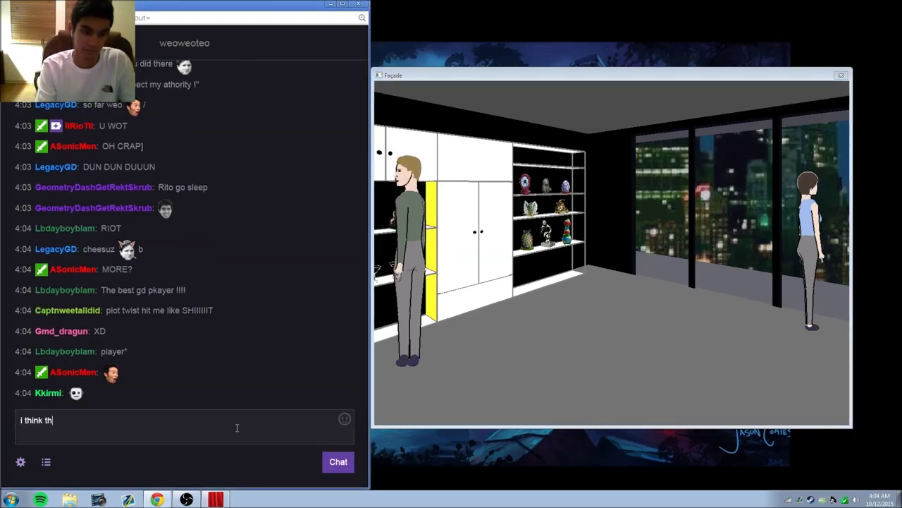
text(ey are working it ou)
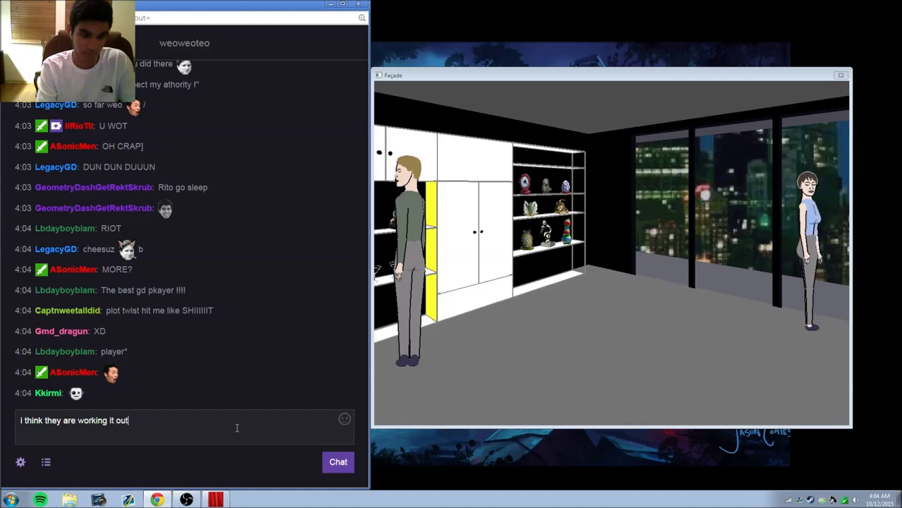
text(t)
Step: Post 'i think they are working it out' and 'maybe they dont need Rob' in chat
key(Return)
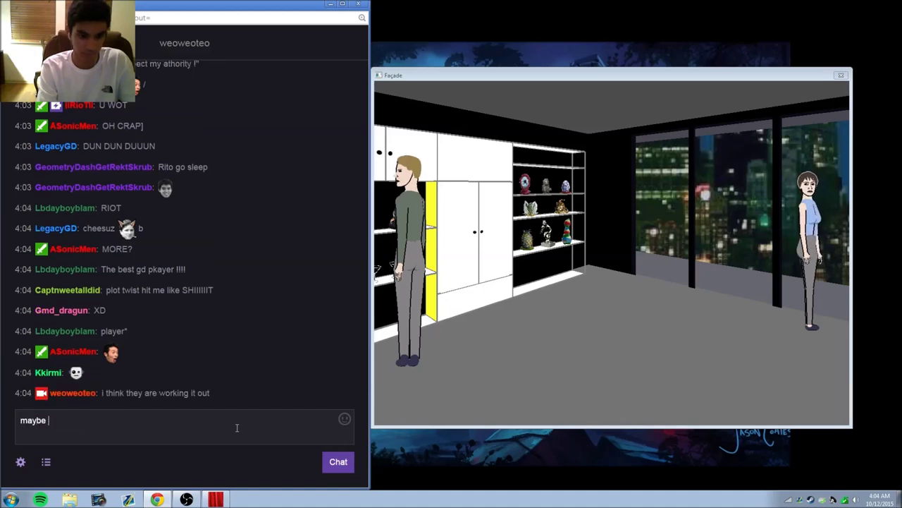
text(they dont need Rob)
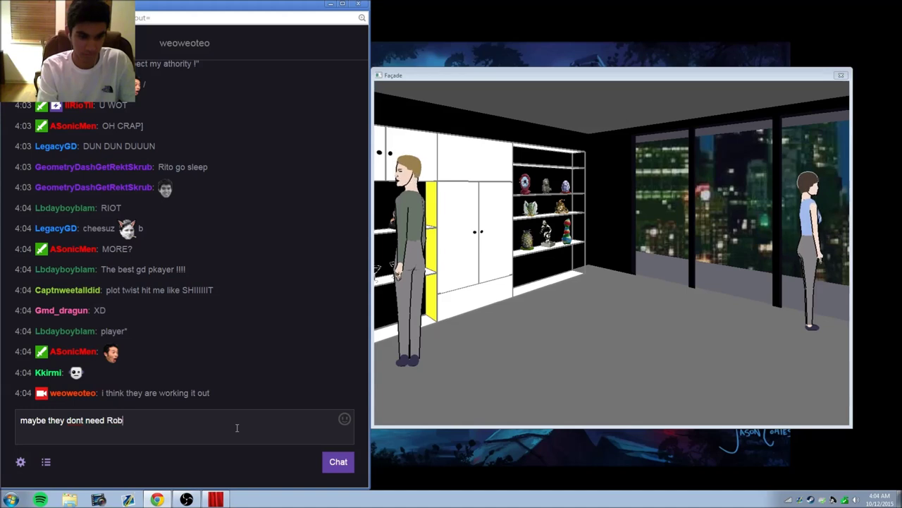
key(Return)
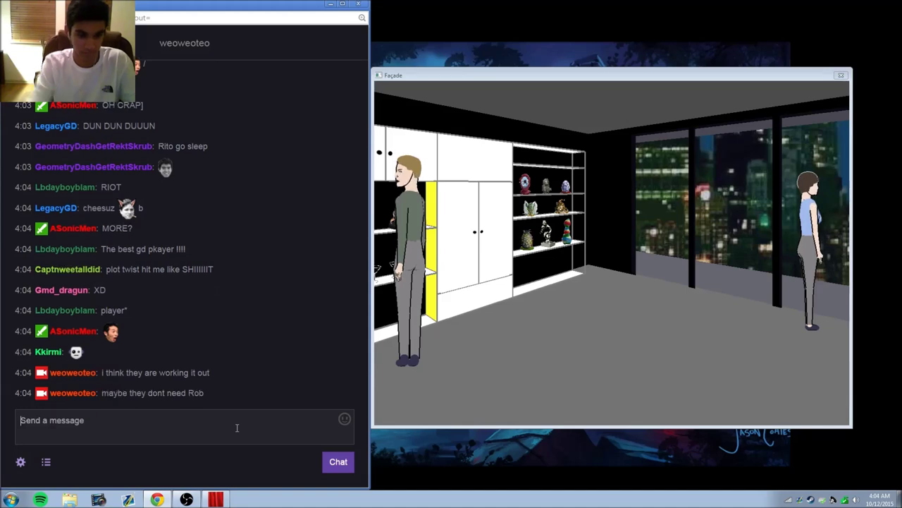
click(641, 293)
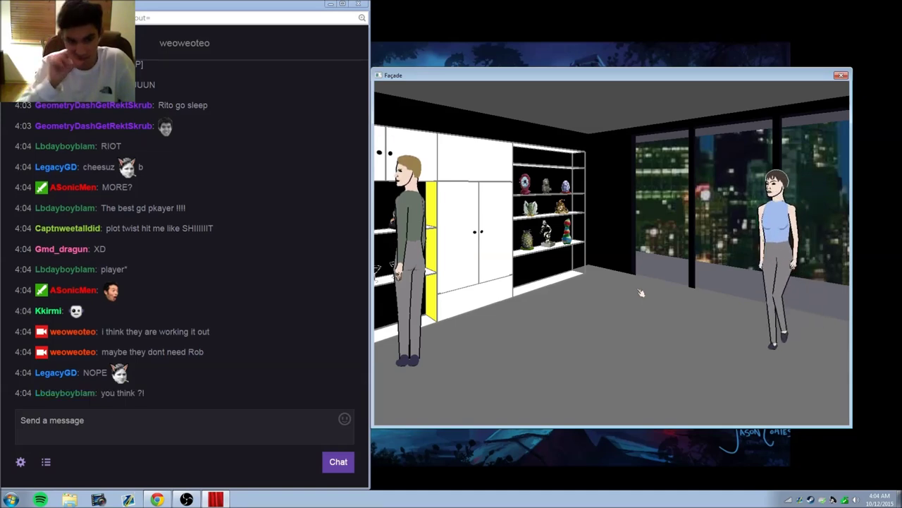
Step: Say 'grace dont leave' to Grace, then shout 'STOP' at her
key(Left)
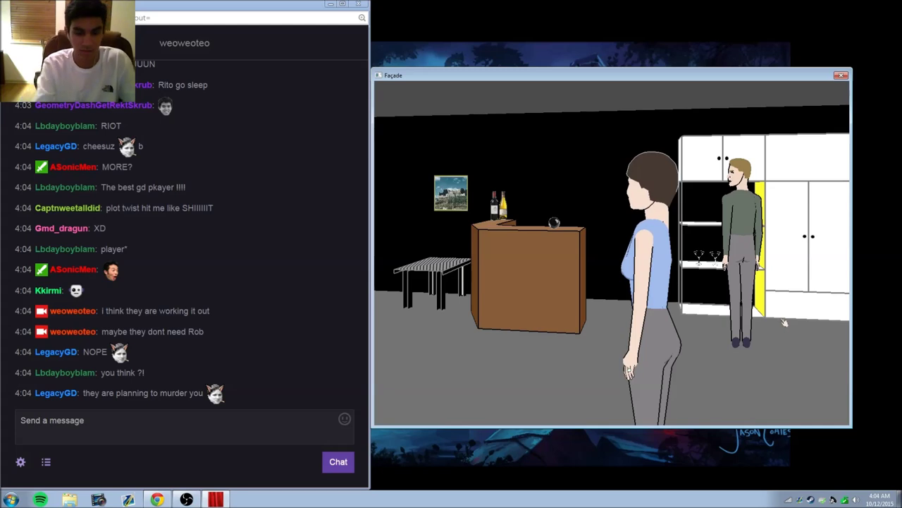
text(NO)
key(Return)
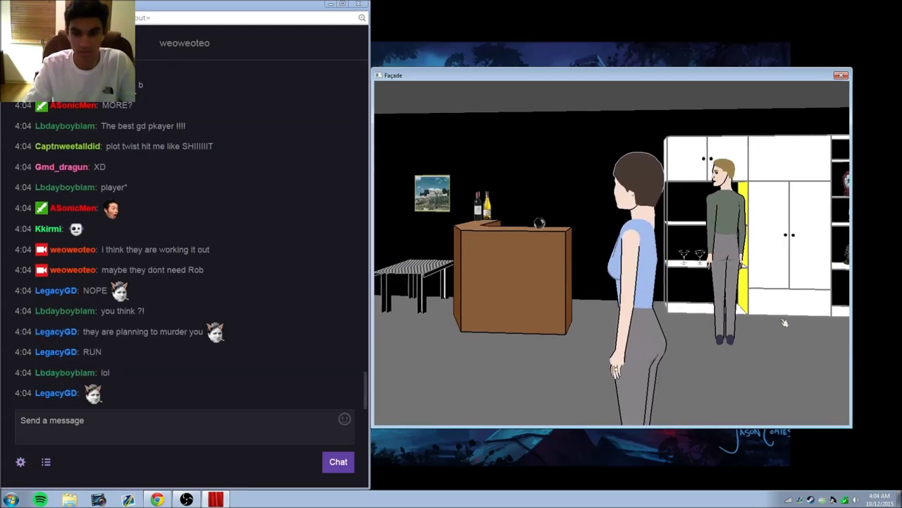
text(y)
key(BackSpace)
text(s)
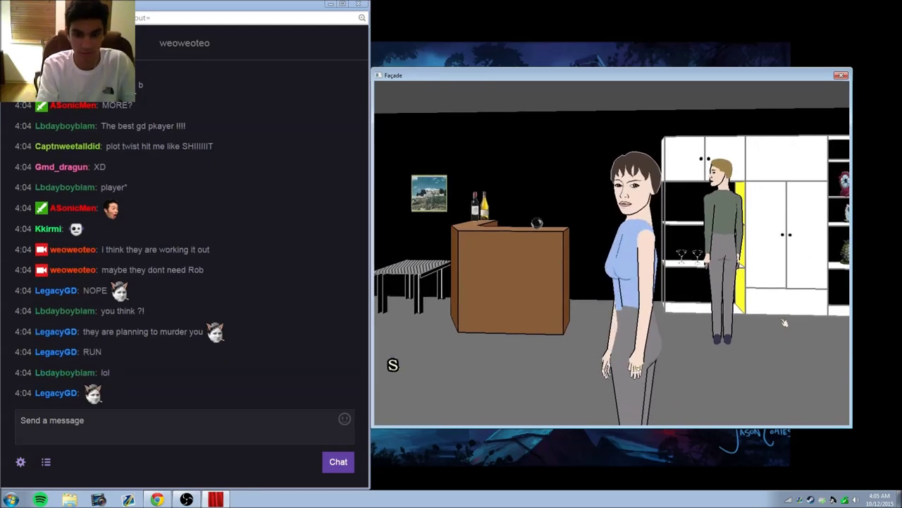
text(grace dont leave)
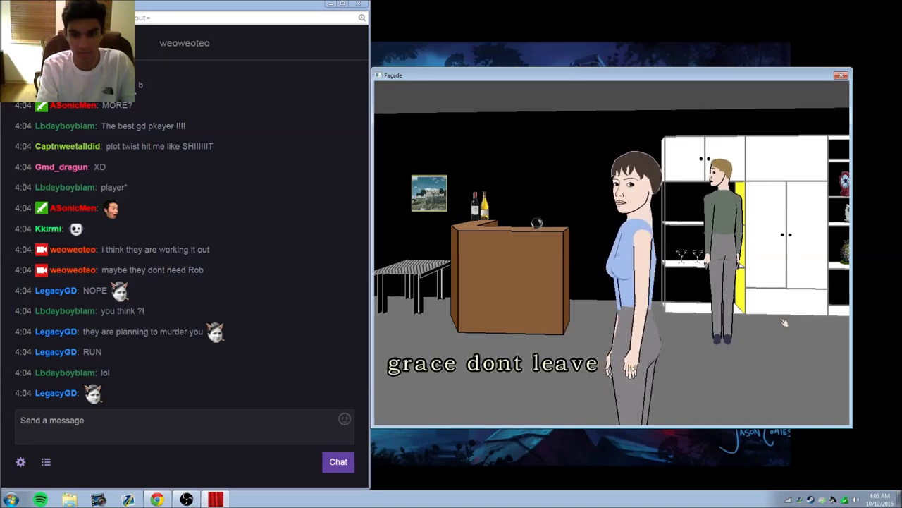
key(Return)
text(ou )
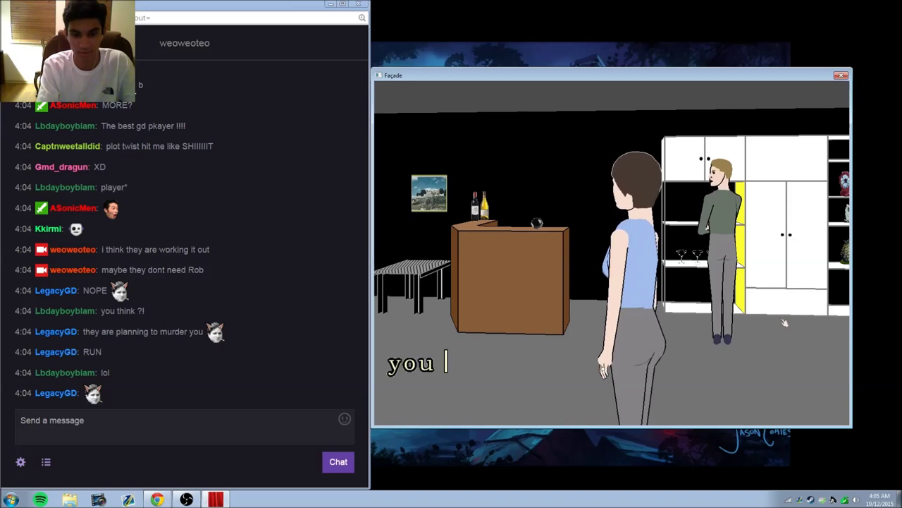
text(I)
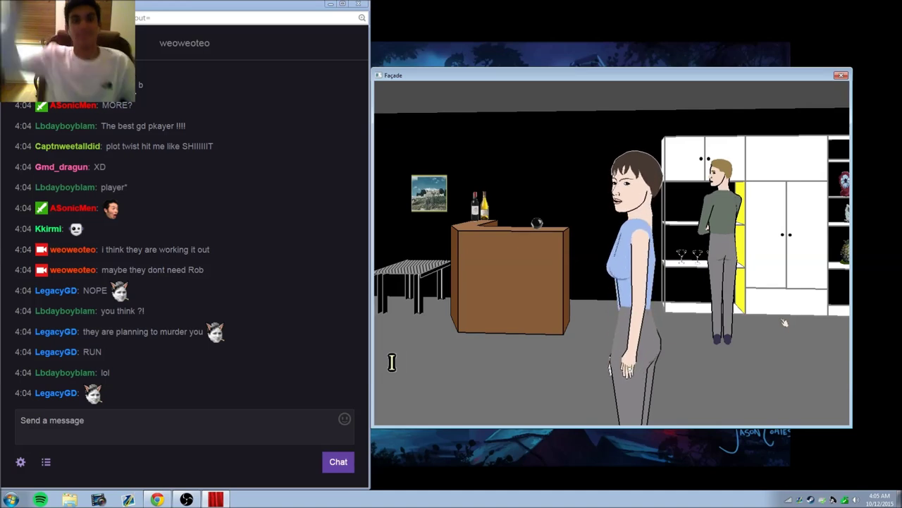
key(BackSpace)
key(BackSpace)
text(STOP)
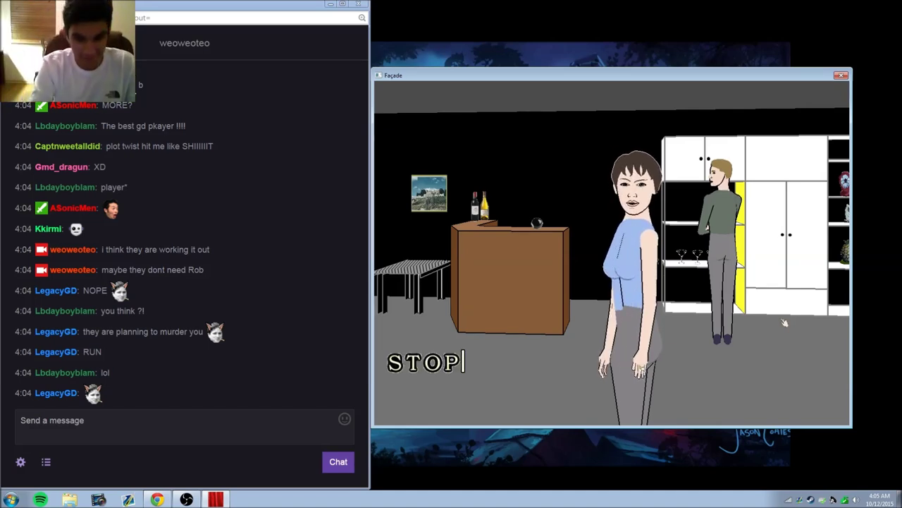
key(Right)
Step: After saying 'ROB', look around at Grace and Trip and say 'lets consult the 8 ball'
key(Return)
key(Right)
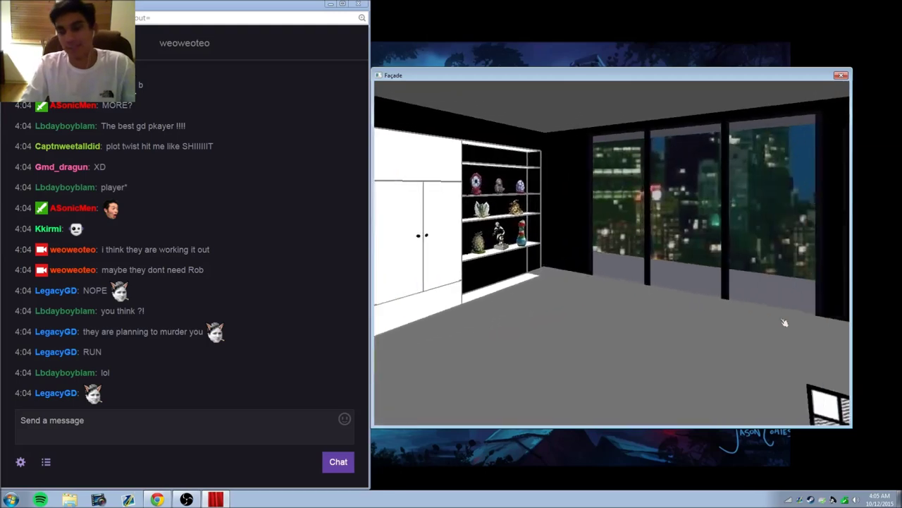
key(Left)
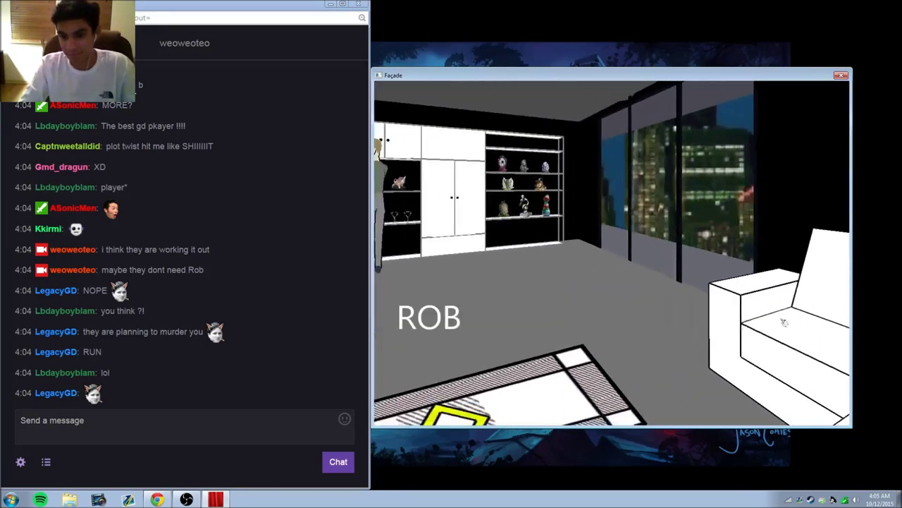
key(Left)
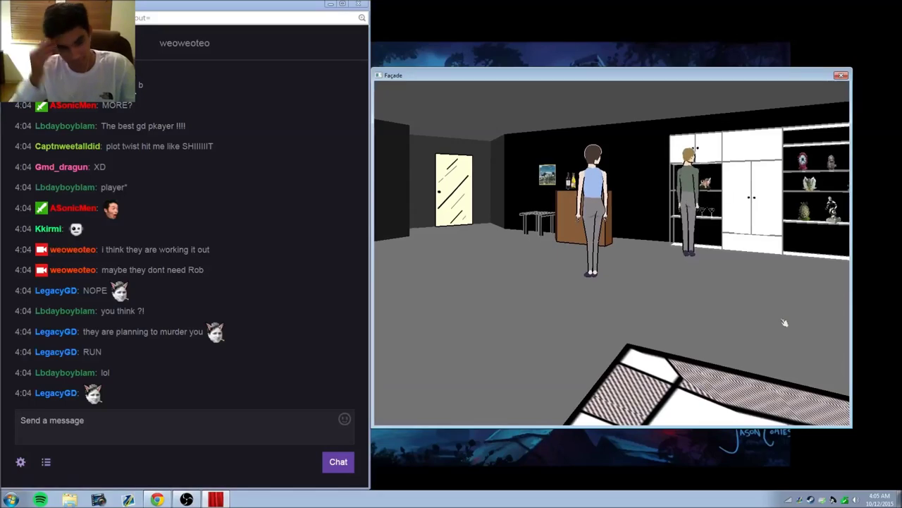
key(Left)
key(Right)
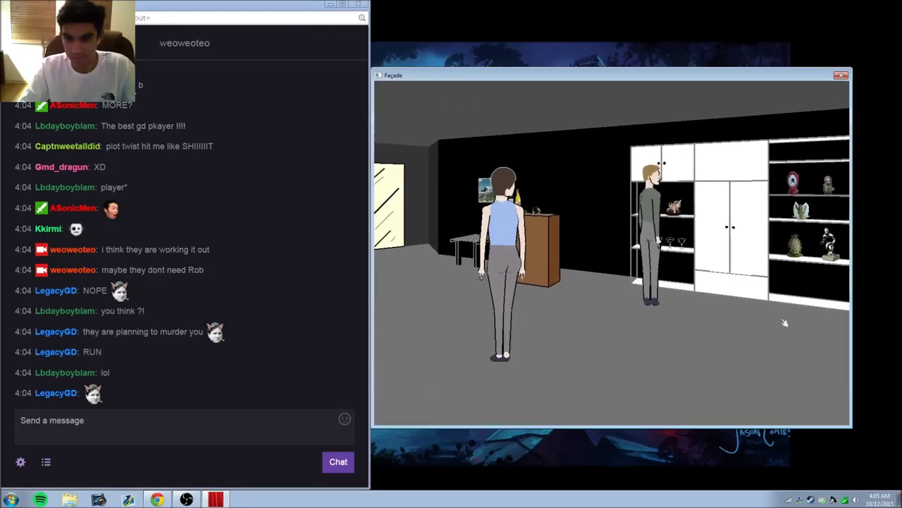
text(sle)
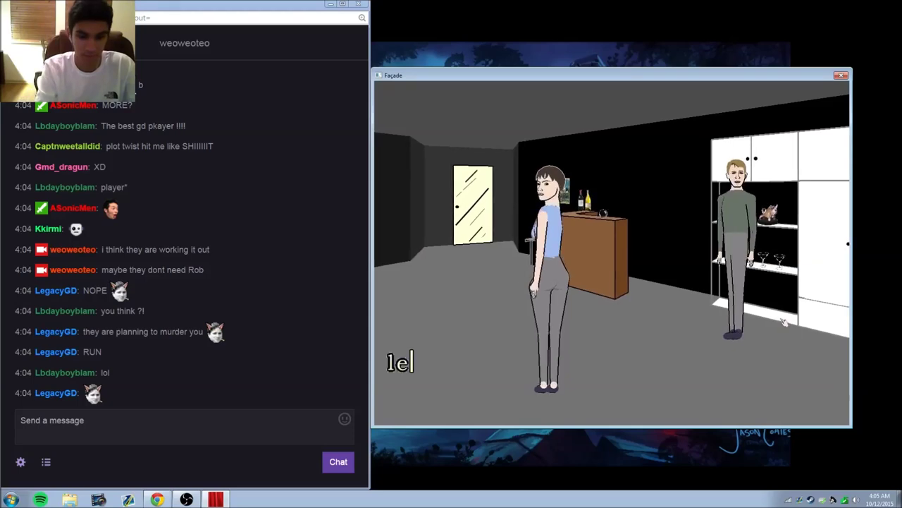
text(ts consultthe 8 ball)
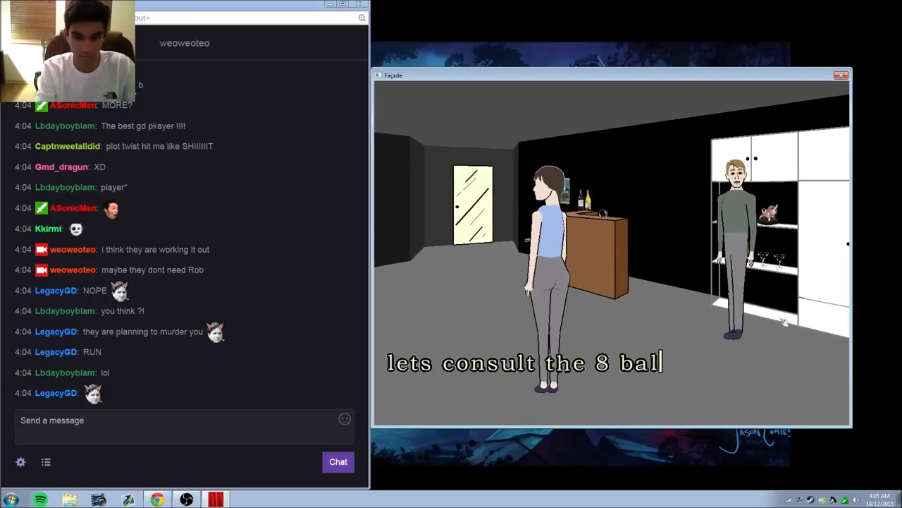
key(Return)
key(Left)
key(Left)
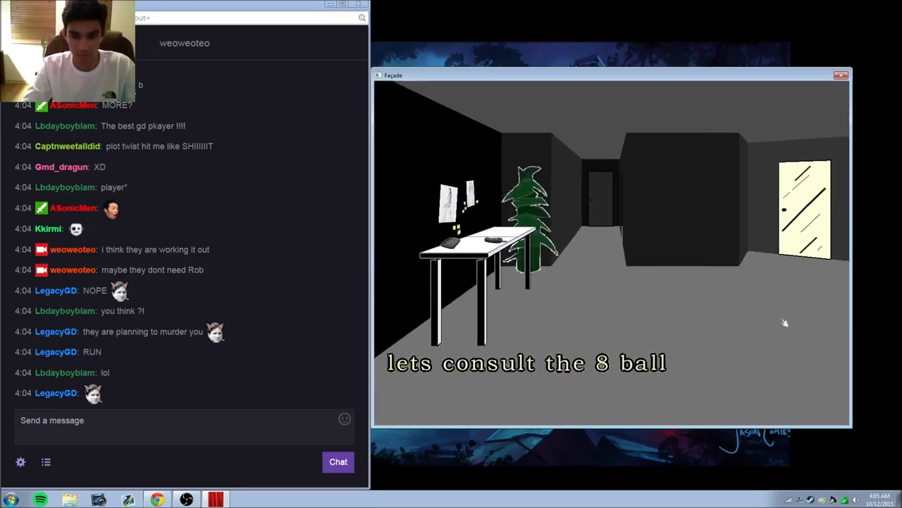
Step: Ask 'should grace leave tripp' and shake the magic 8-ball, which reads 'It's Definite'
key(Right)
key(Right)
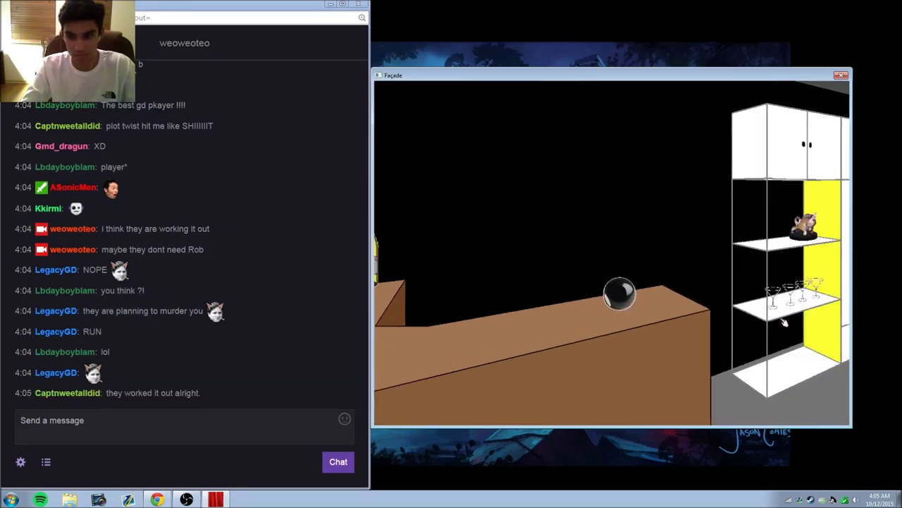
text(should gr)
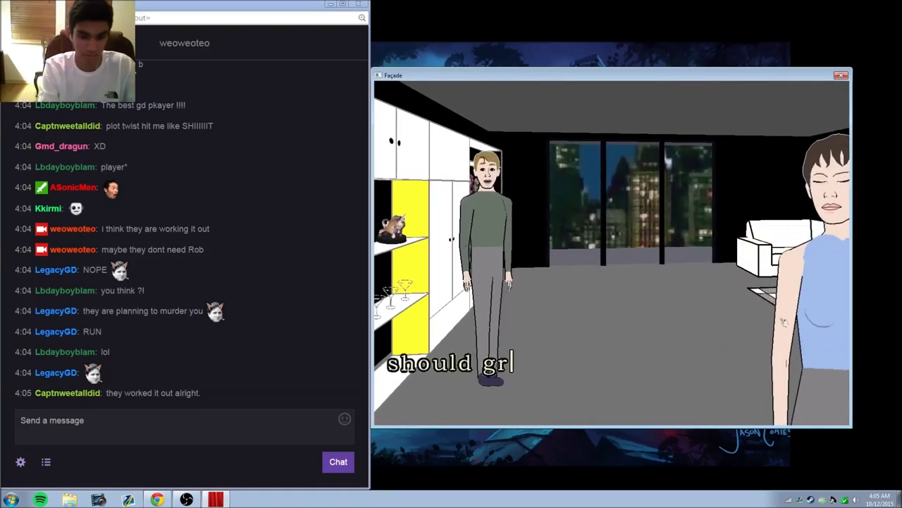
text(ace leave trip)
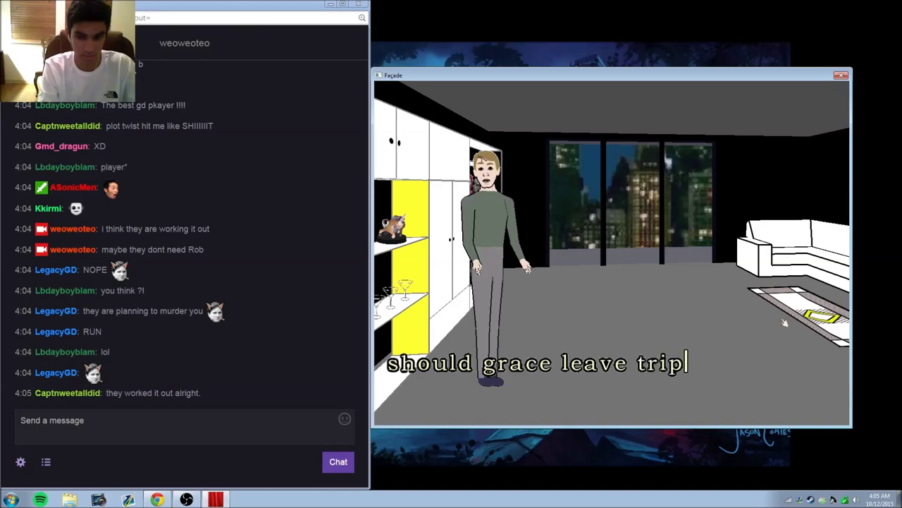
text(p)
key(Left)
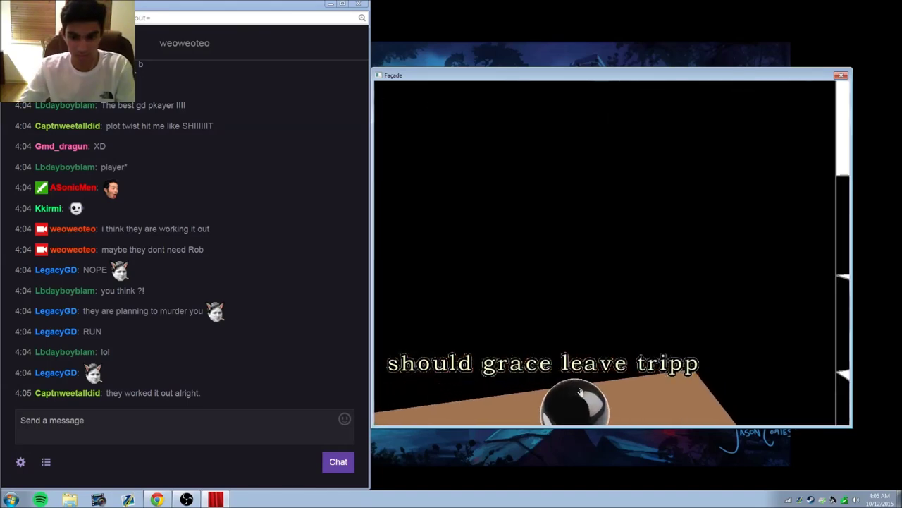
click(564, 395)
key(Return)
Step: Exclaim an expletive and turn right past the bar until Trip is in view
key(Left)
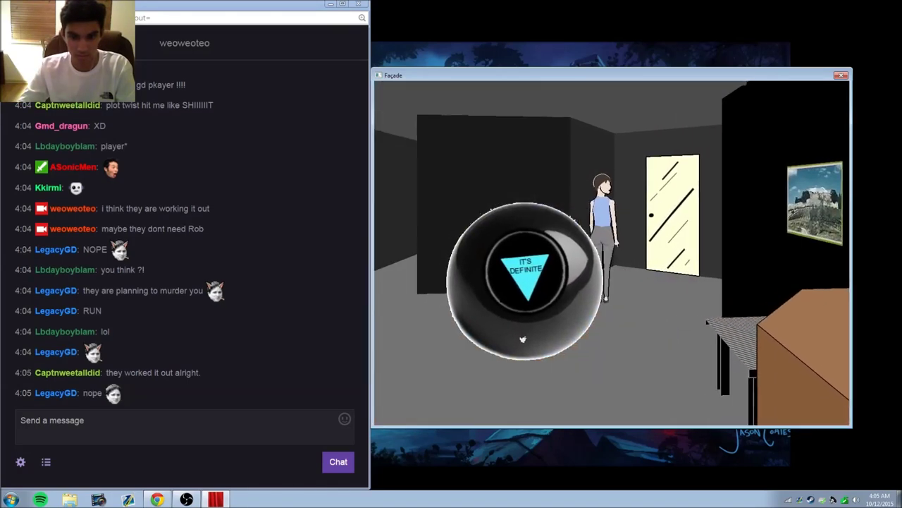
text(FUCK)
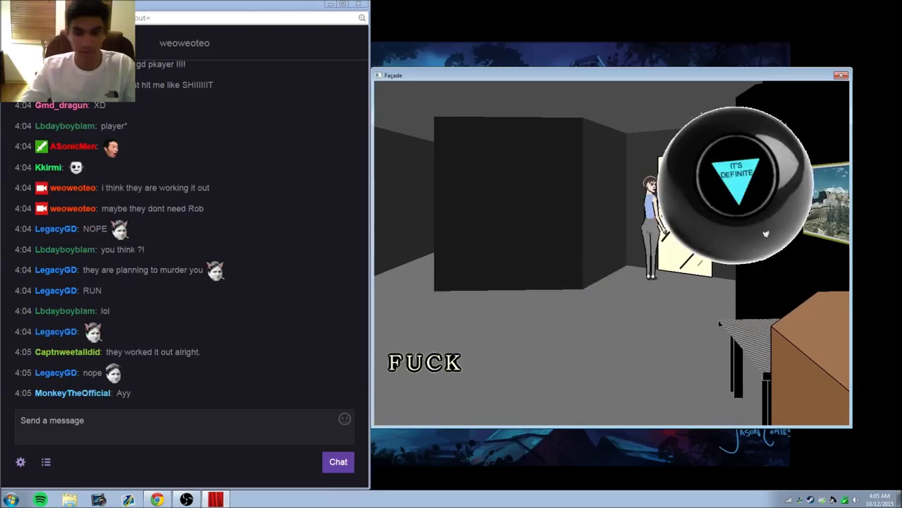
key(Right)
key(Return)
key(Right)
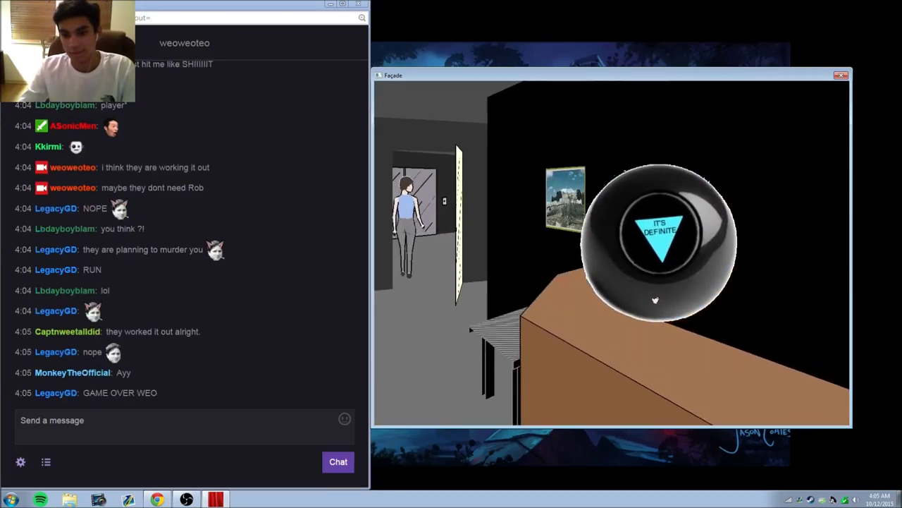
key(Right)
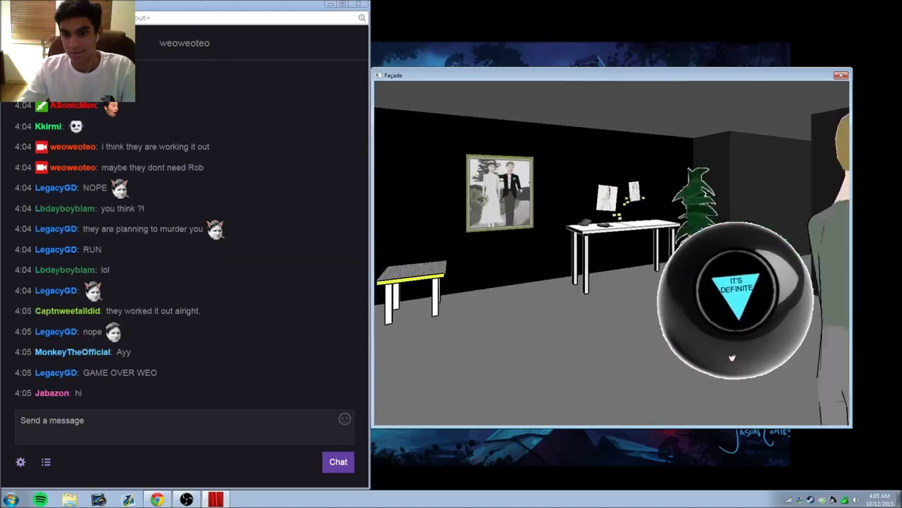